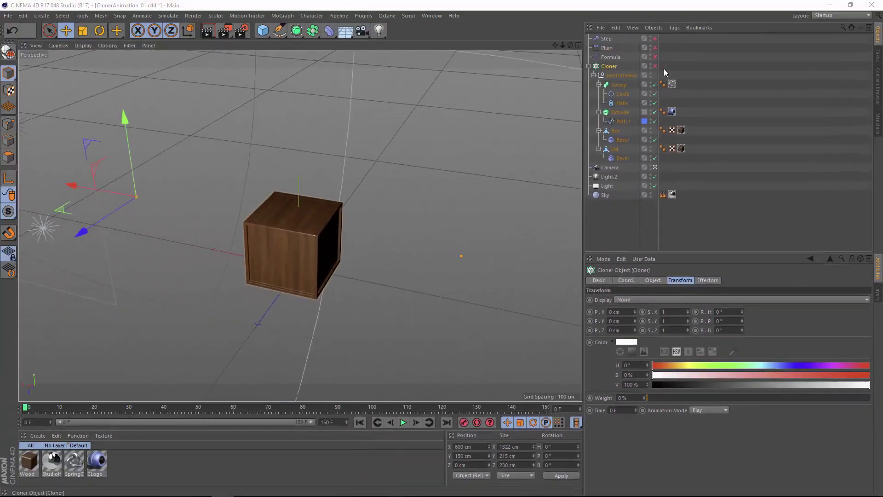
- Preview the single spring animation, then enable the Cloner to show five boxes
{"action": "left_click", "coordinate": [403, 423]}
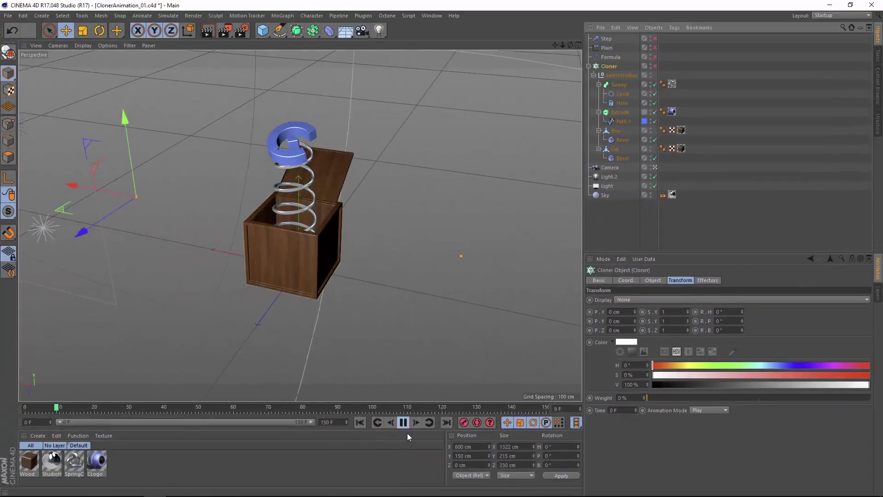
{"action": "left_click", "coordinate": [404, 424]}
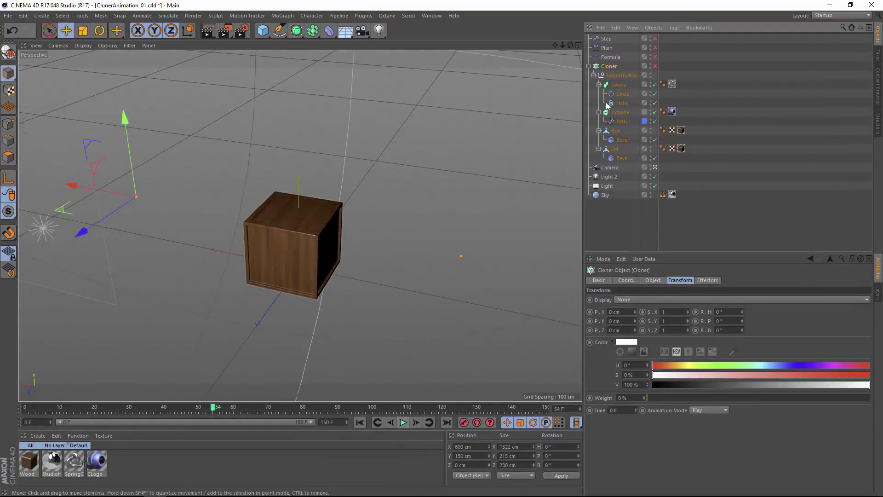
{"action": "left_click", "coordinate": [655, 65]}
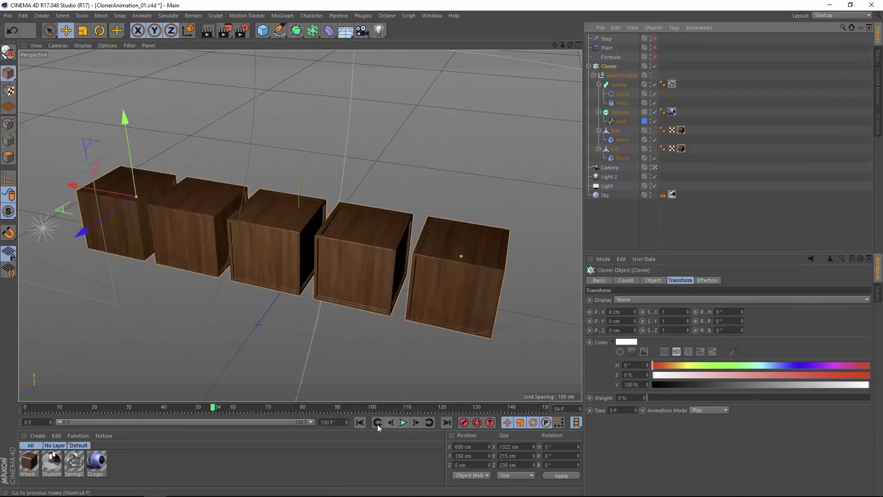
- Play the five cloned boxes from frame 0 and return to the start
{"action": "left_click", "coordinate": [360, 423]}
{"action": "left_click", "coordinate": [403, 423]}
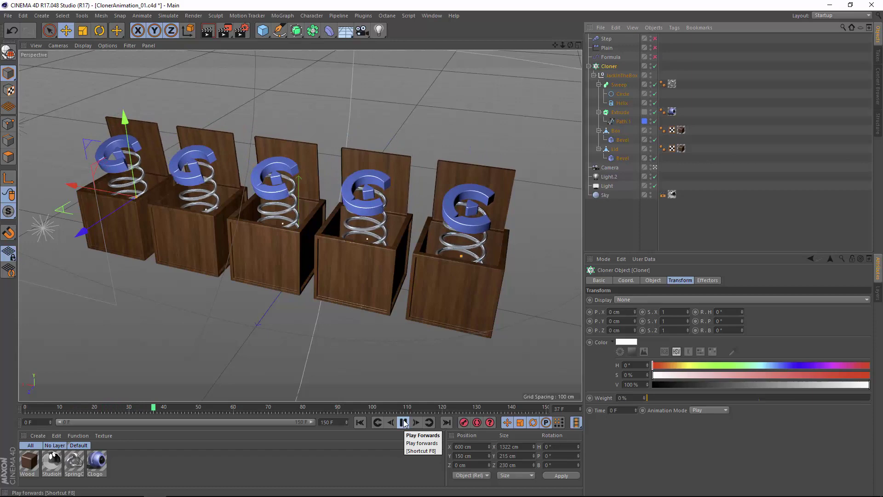
{"action": "left_click", "coordinate": [403, 422]}
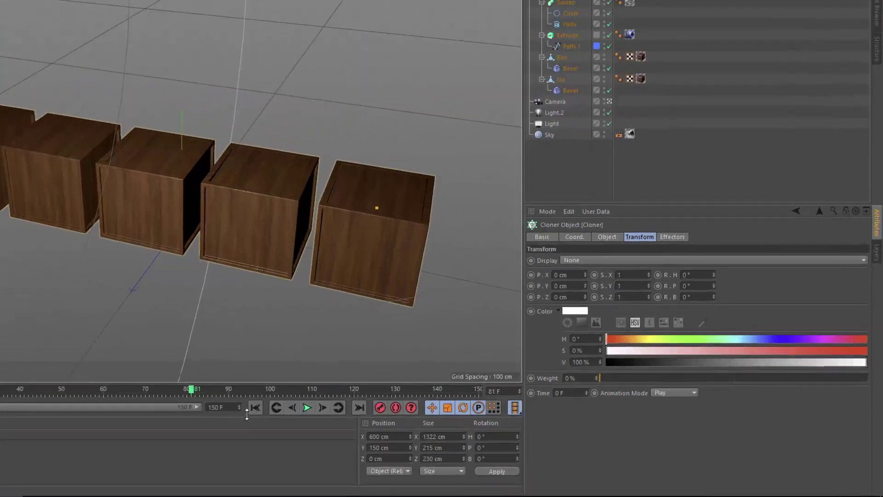
{"action": "left_click", "coordinate": [256, 407]}
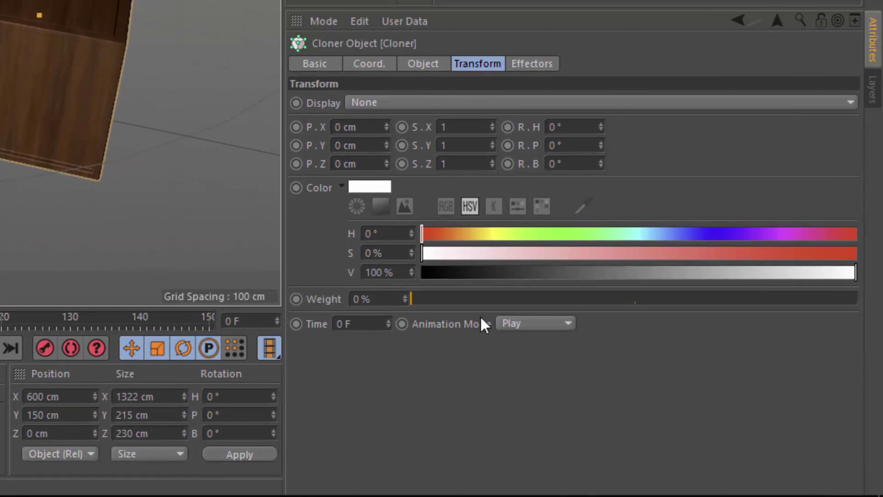
- Set the Cloner's Time offset to 30 F and play back the clones
{"action": "left_click", "coordinate": [365, 322]}
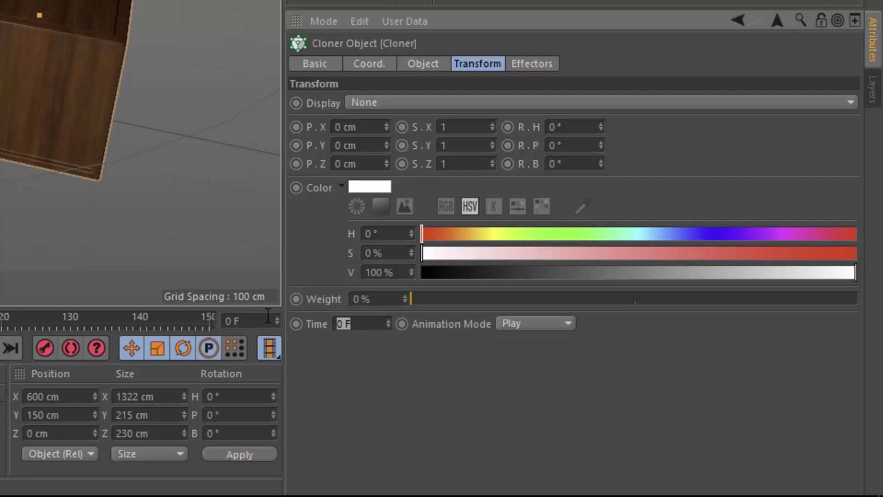
{"action": "type", "text": "30"}
{"action": "key", "text": "Return"}
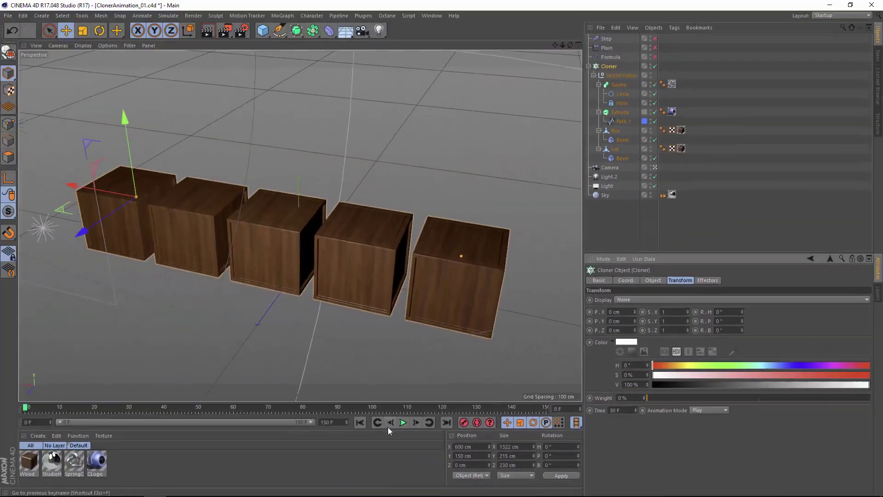
{"action": "left_click", "coordinate": [404, 423]}
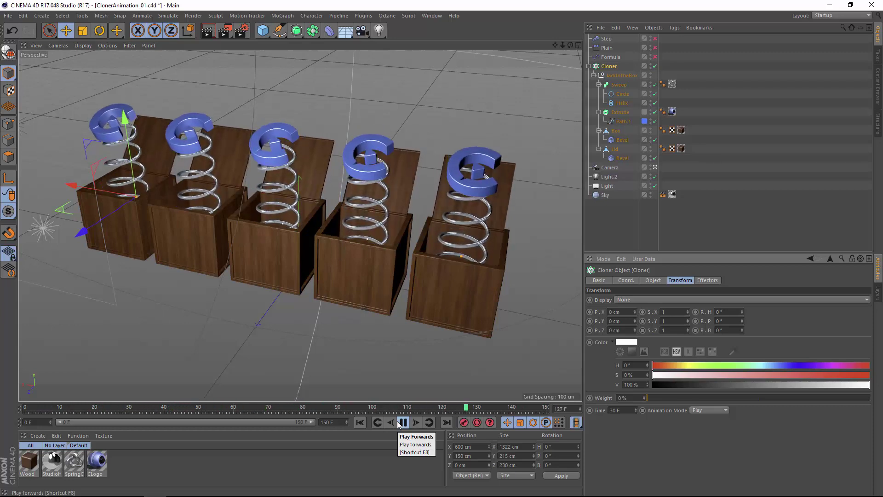
{"action": "left_click", "coordinate": [403, 421]}
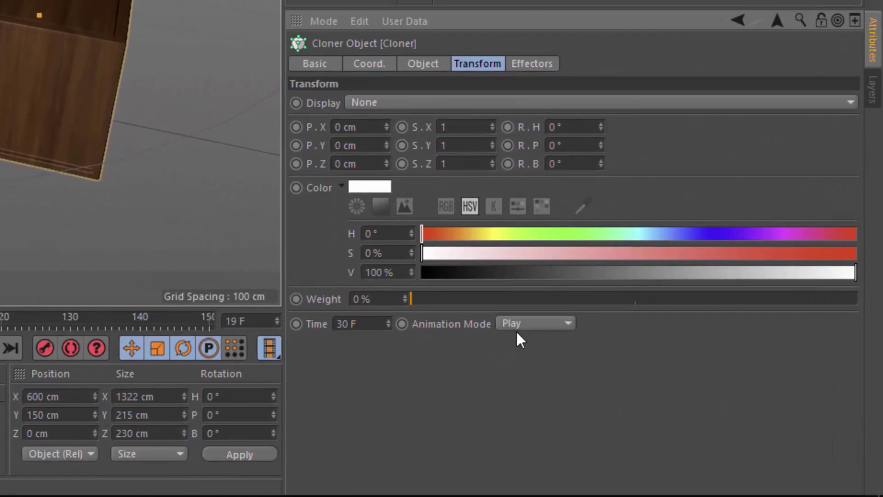
- Switch the Cloner's Animation Mode to Loop, play it, and reset Time to 0 F
{"action": "left_click", "coordinate": [701, 411]}
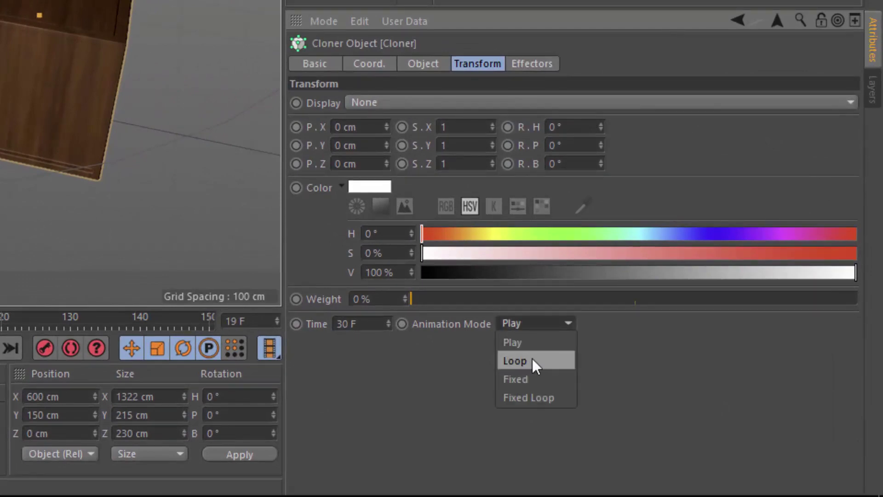
{"action": "left_click", "coordinate": [548, 360]}
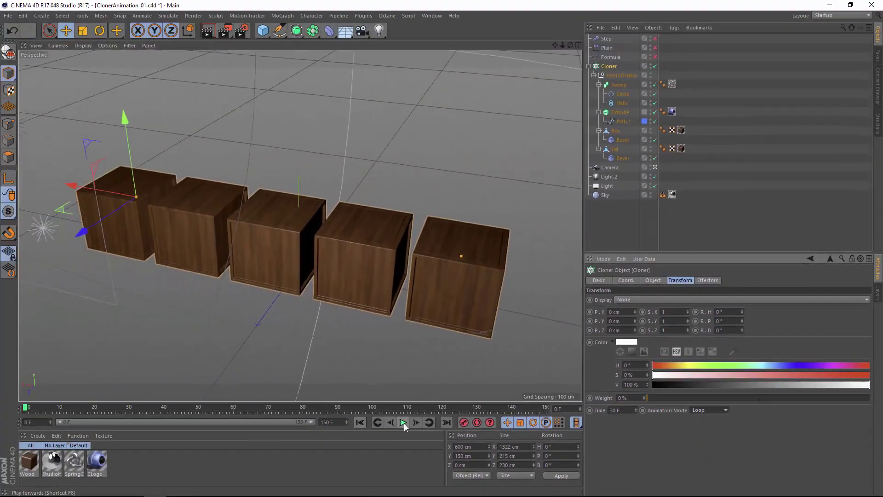
{"action": "left_click", "coordinate": [340, 413]}
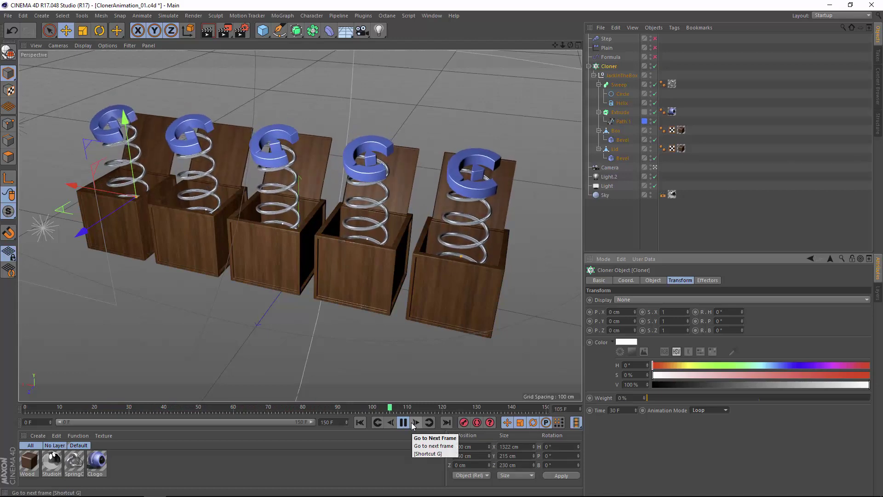
{"action": "left_click", "coordinate": [615, 410]}
{"action": "type", "text": "0"}
{"action": "key", "text": "Return"}
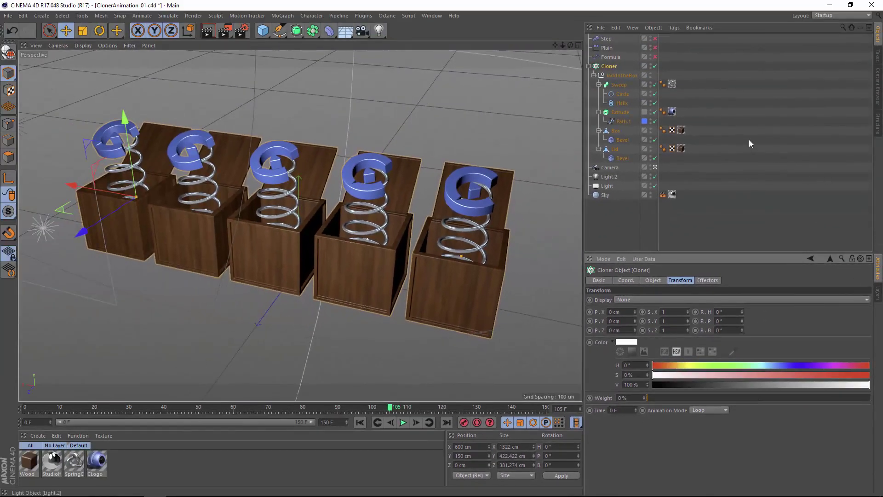
- Enable the Step effector and play the staggered clone animation from the first frame
{"action": "left_click", "coordinate": [610, 41]}
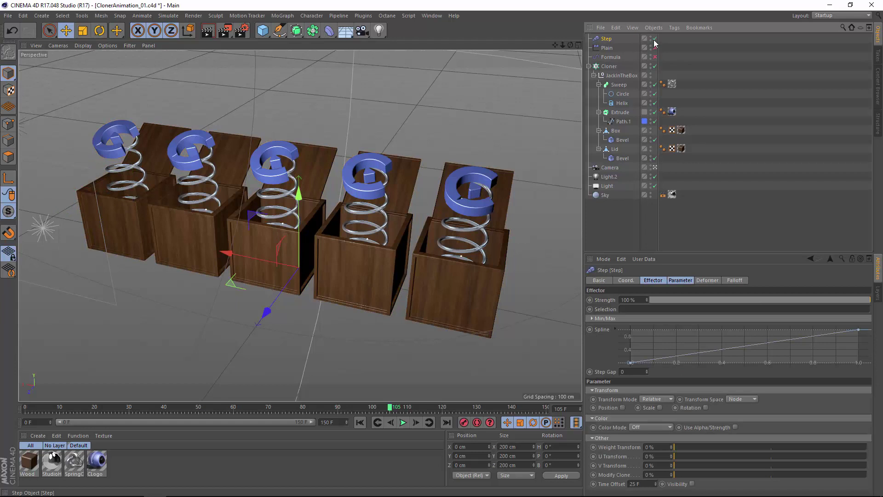
{"action": "left_click", "coordinate": [655, 47]}
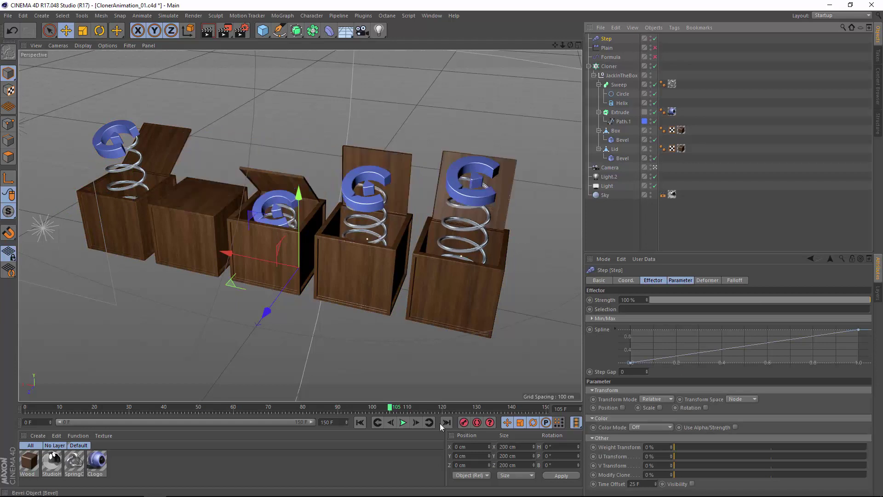
{"action": "left_click", "coordinate": [358, 423]}
{"action": "left_click", "coordinate": [402, 423]}
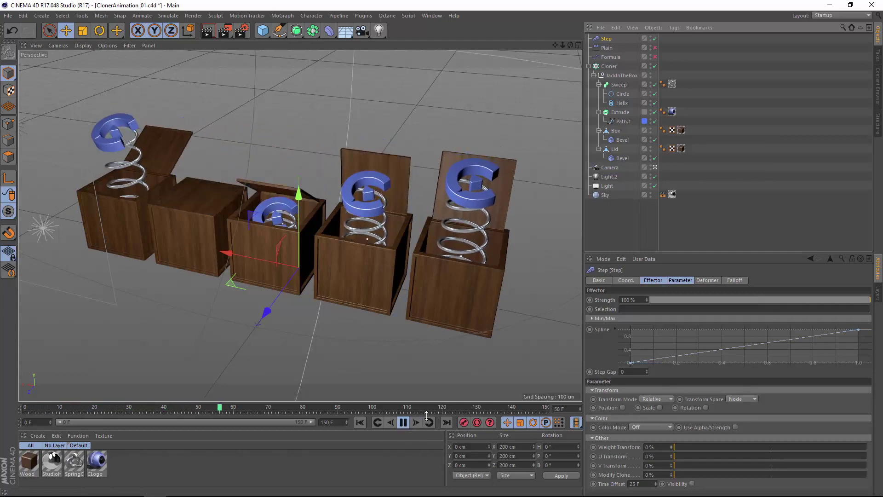
{"action": "left_click", "coordinate": [404, 423]}
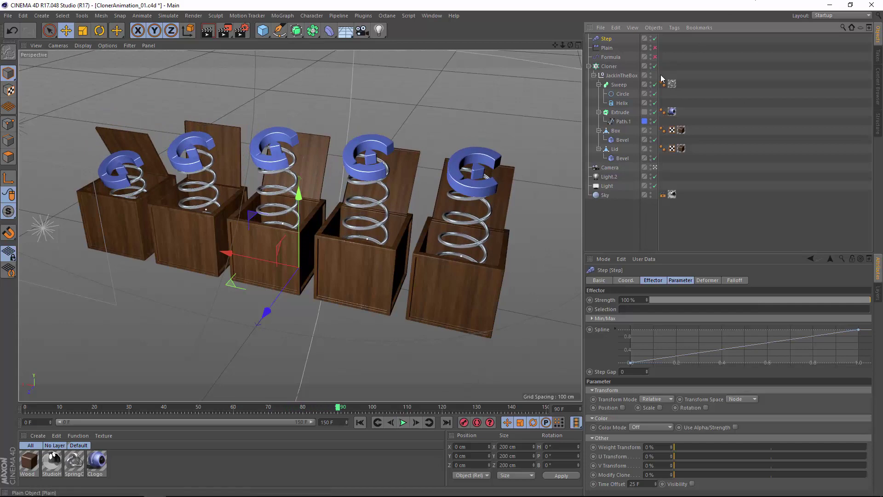
- Set the Cloner's Animation Mode to Fixed
{"action": "left_click", "coordinate": [609, 66]}
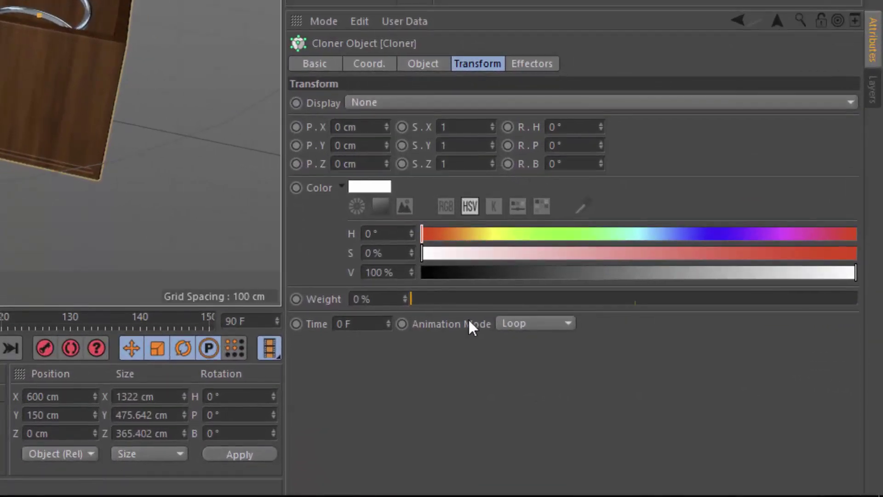
{"action": "left_click", "coordinate": [505, 326]}
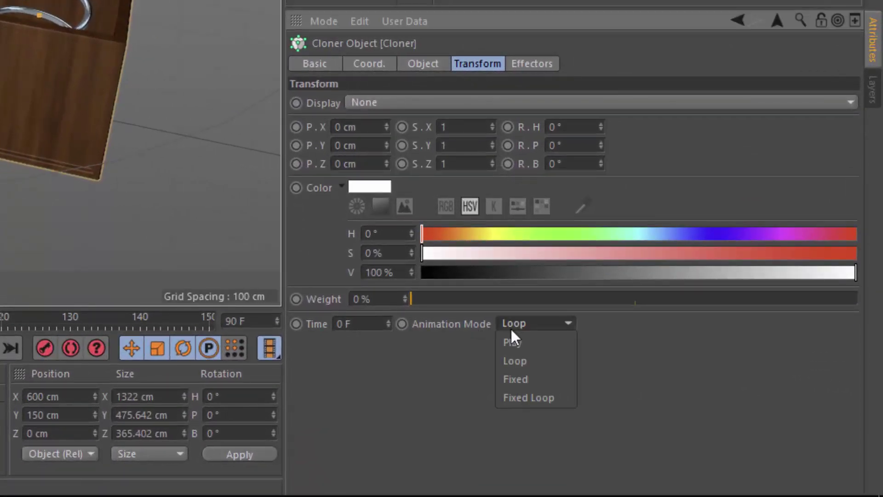
{"action": "left_click", "coordinate": [525, 378]}
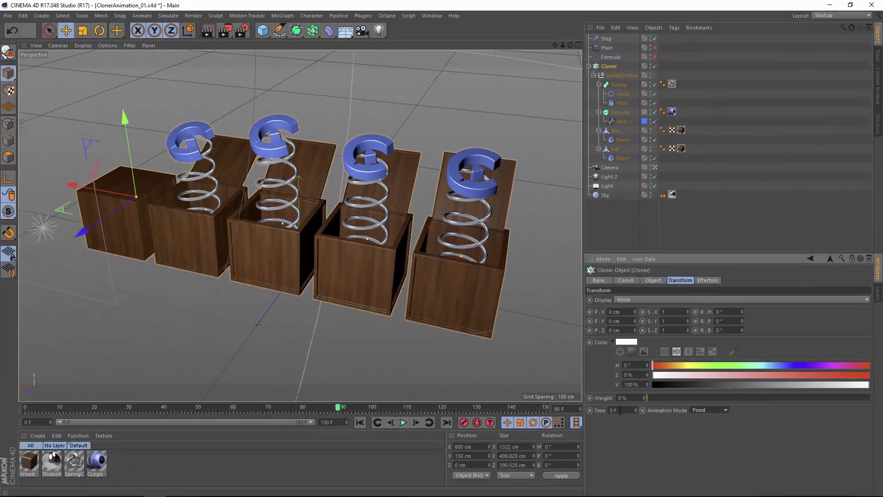
- Disable the Step effector and scrub the Cloner's Time up to 47 F
{"action": "left_click", "coordinate": [655, 38]}
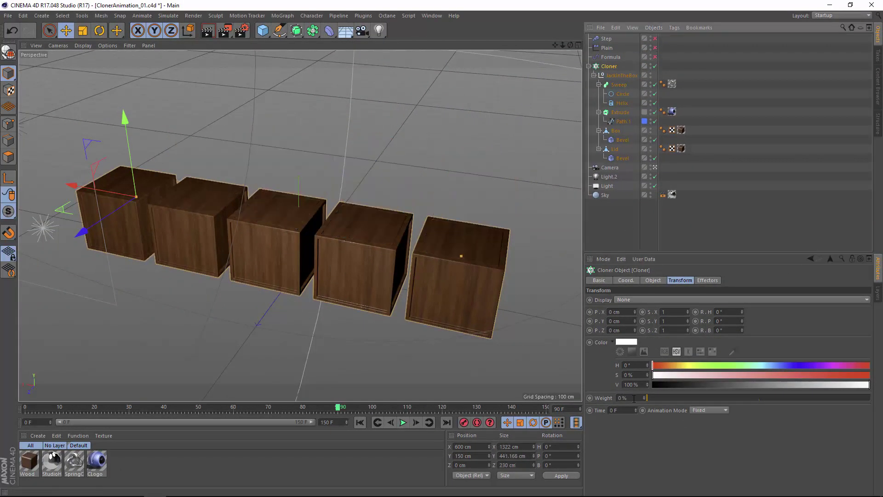
{"action": "mouse_move", "coordinate": [639, 410]}
{"action": "left_mouse_down"}
{"action": "mouse_move", "coordinate": [638, 380]}
{"action": "mouse_move", "coordinate": [636, 410]}
{"action": "left_mouse_up"}
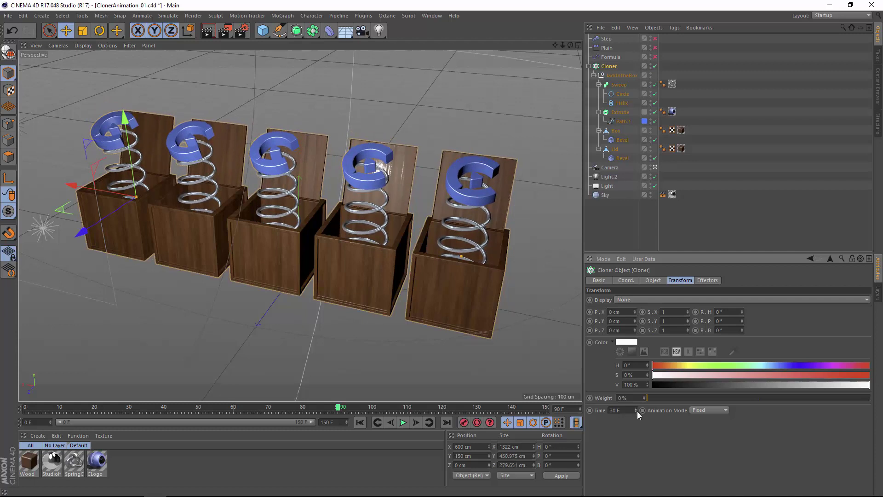
{"action": "left_click_drag", "start_coordinate": [636, 410], "coordinate": [636, 401]}
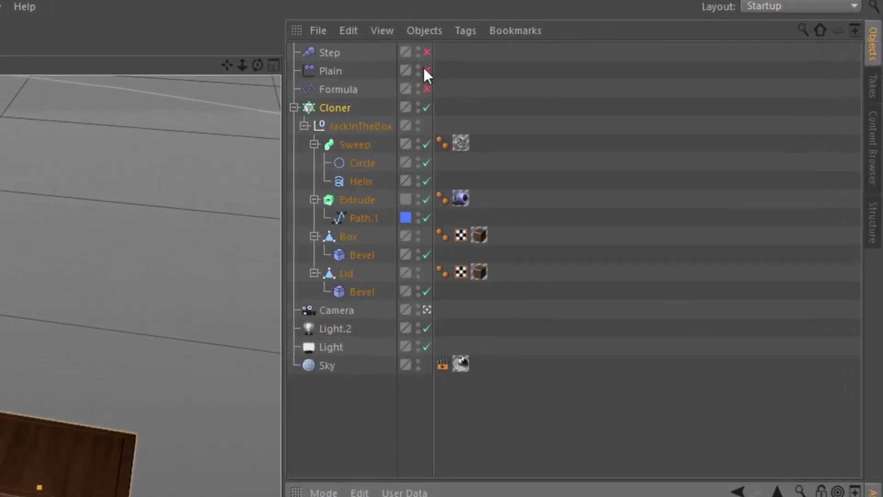
- Enable the Plain effector and check its 50 F Time Offset
{"action": "left_click", "coordinate": [426, 71]}
{"action": "left_click", "coordinate": [339, 75]}
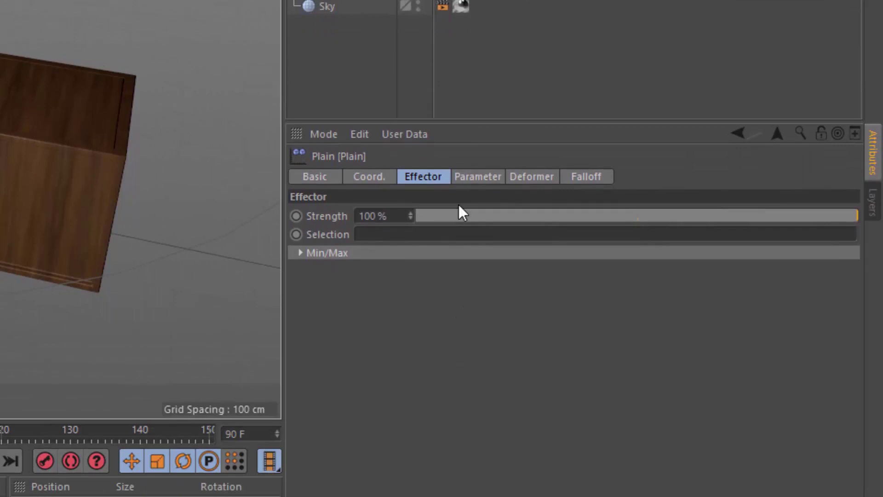
{"action": "left_click", "coordinate": [477, 373]}
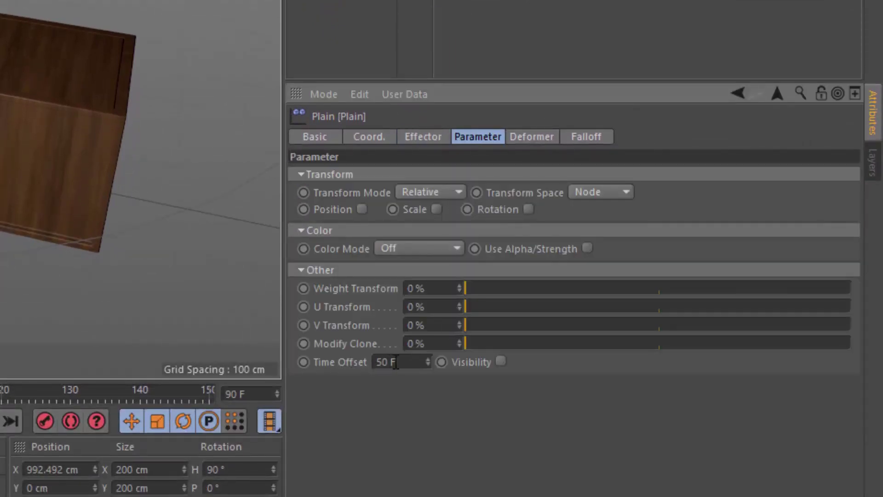
- Drag the Plain effector's Strength from 0 % through 50 % back to 100 %
{"action": "left_click", "coordinate": [435, 140]}
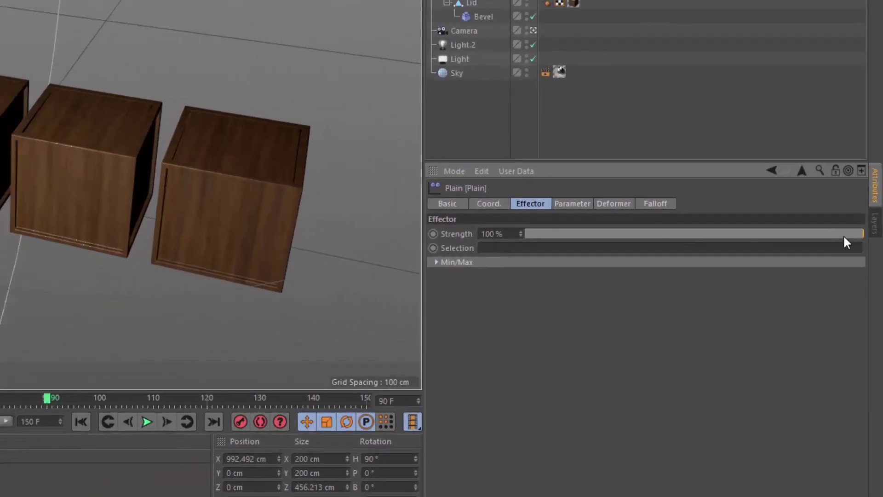
{"action": "left_click", "coordinate": [860, 177]}
{"action": "left_click_drag", "start_coordinate": [870, 302], "coordinate": [640, 299]}
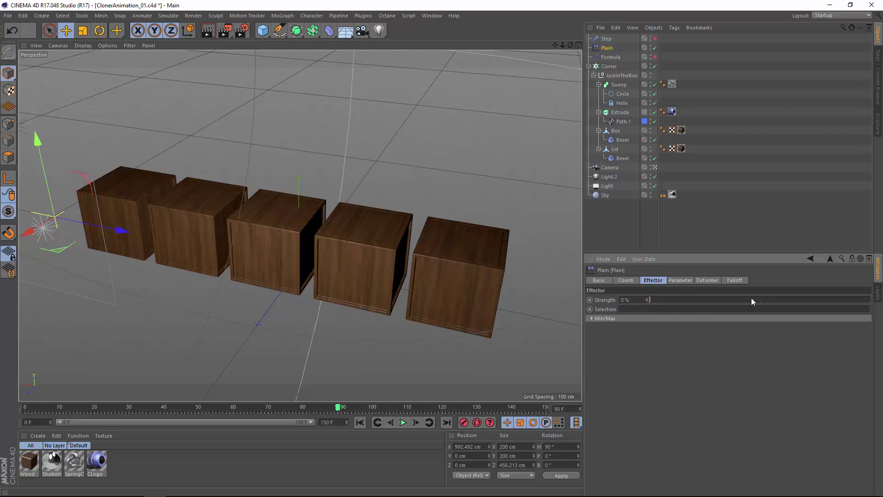
{"action": "left_click_drag", "start_coordinate": [653, 299], "coordinate": [760, 299]}
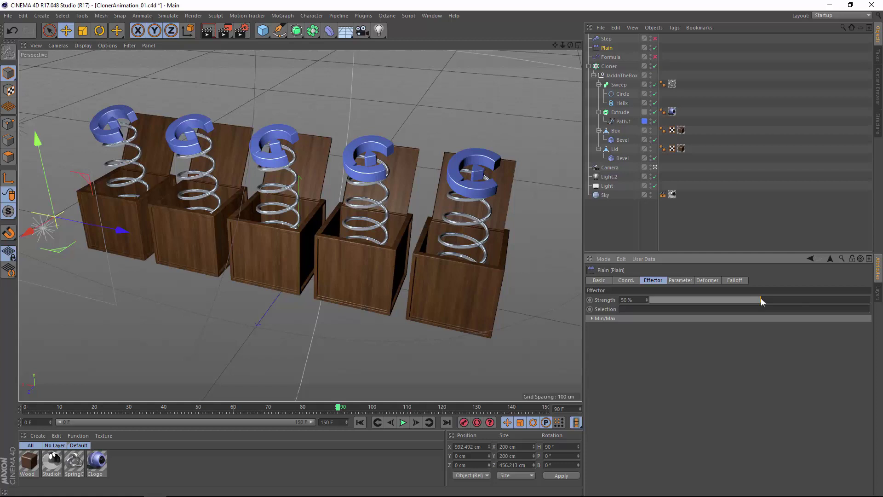
{"action": "left_click_drag", "start_coordinate": [761, 300], "coordinate": [879, 300]}
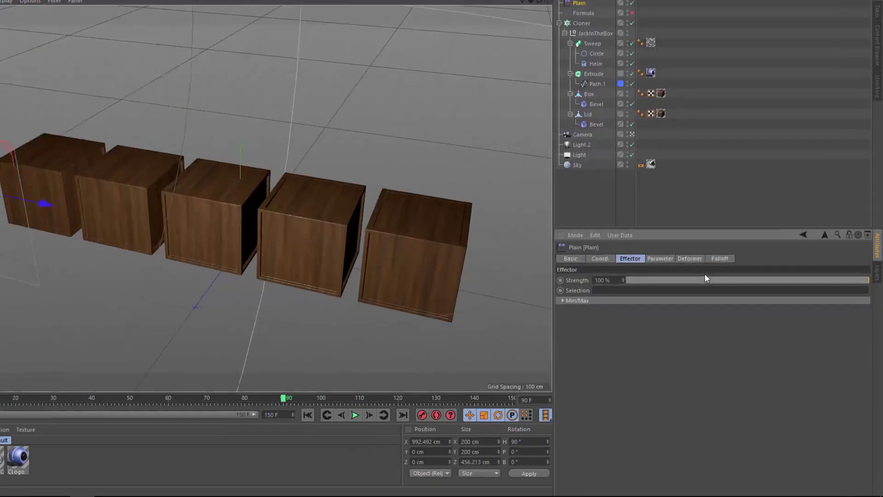
- Set the Plain effector's falloff Shape to Linear and drag it along X across the boxes
{"action": "left_click", "coordinate": [735, 280]}
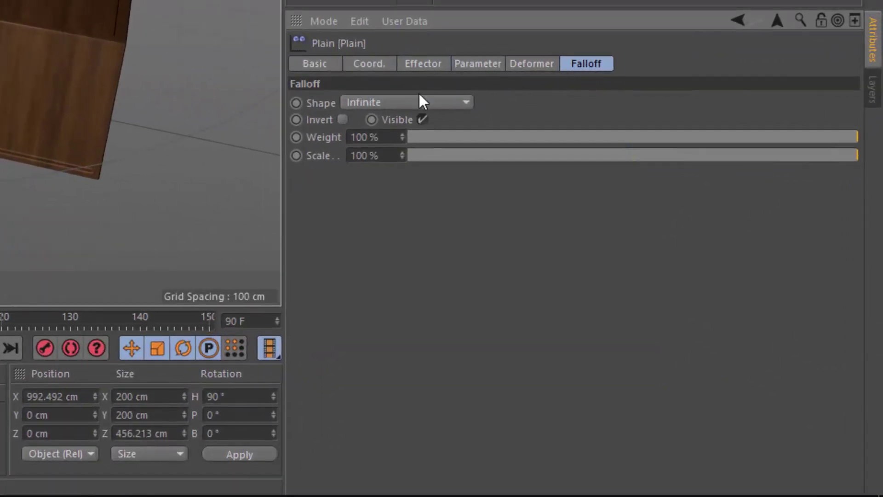
{"action": "left_click", "coordinate": [417, 100]}
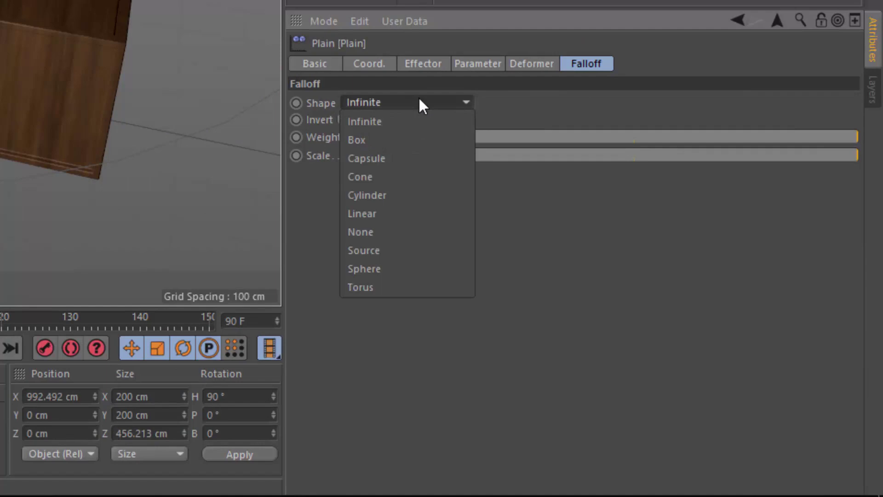
{"action": "left_click", "coordinate": [402, 214]}
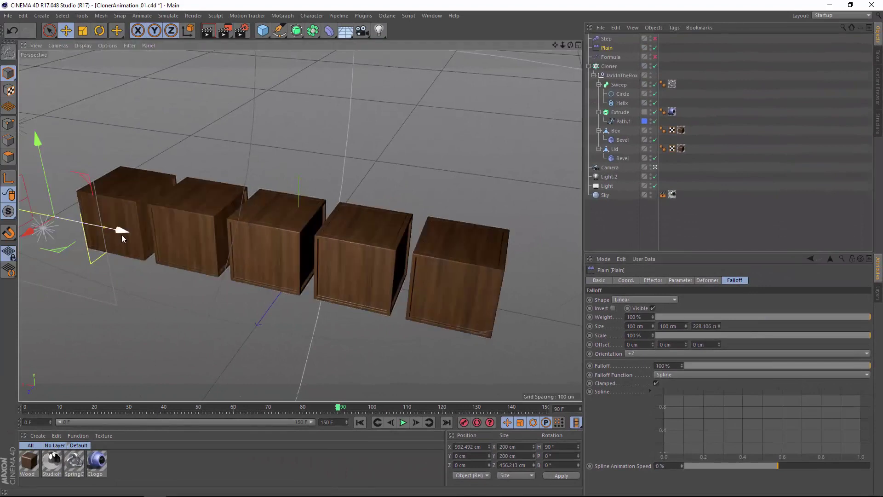
{"action": "left_click_drag", "start_coordinate": [121, 235], "coordinate": [617, 325]}
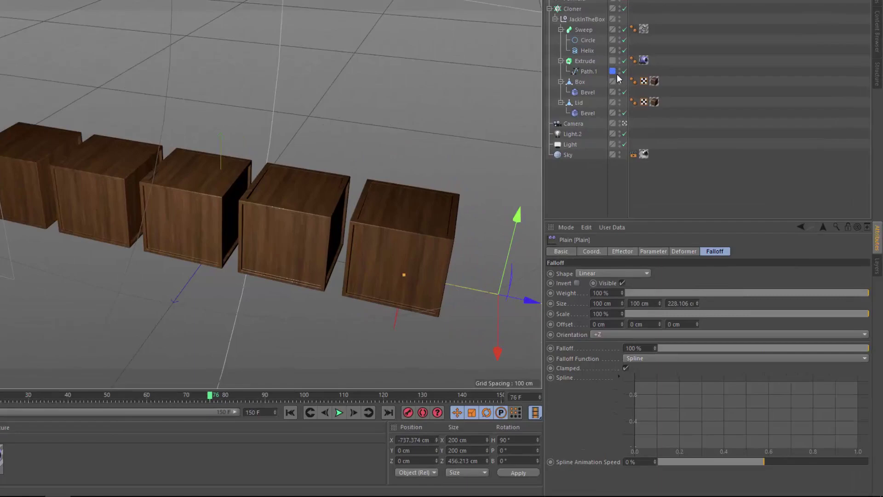
- Choose Fixed Loop as the Cloner's Animation Mode, keeping Time at 0 F
{"action": "left_click", "coordinate": [573, 9]}
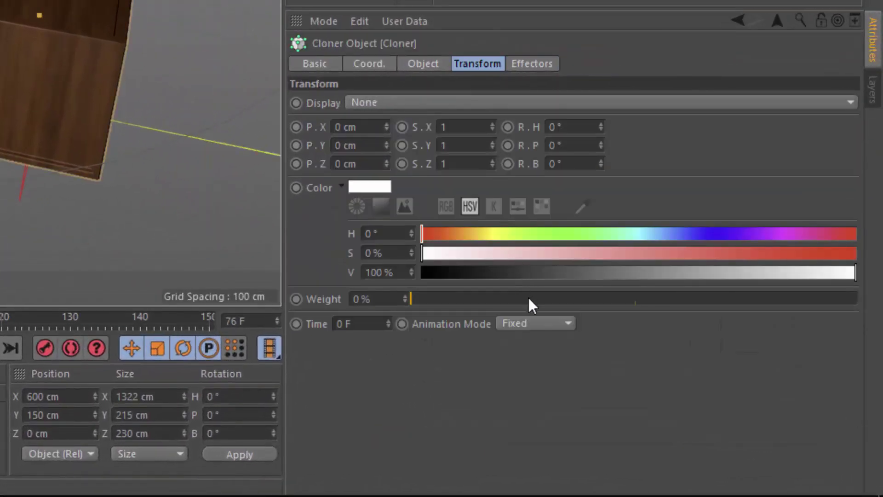
{"action": "left_click", "coordinate": [521, 322]}
{"action": "left_click", "coordinate": [527, 397]}
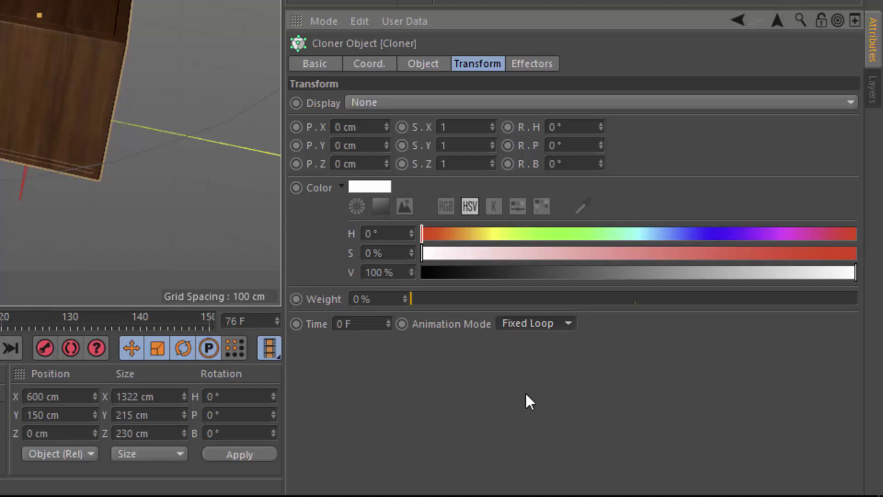
- Give the Plain effector a 100 F Time Offset and slide it along X past the boxes
{"action": "left_click", "coordinate": [551, 2]}
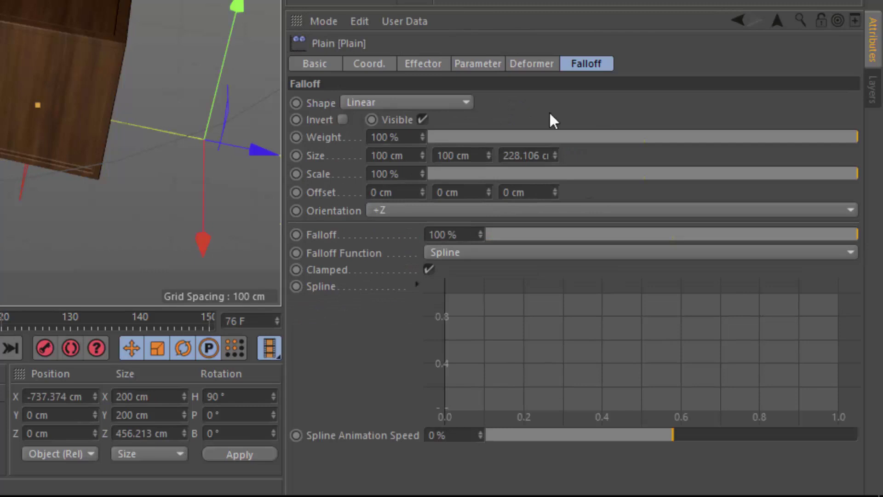
{"action": "left_click", "coordinate": [466, 65]}
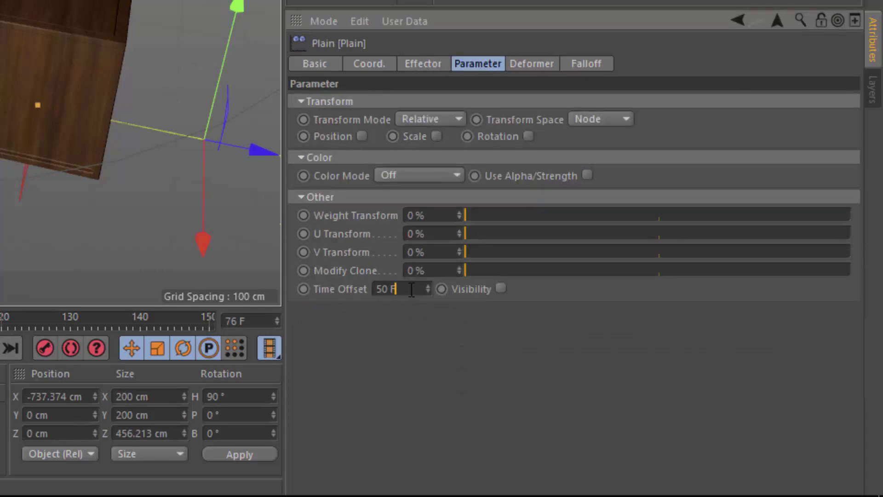
{"action": "left_click", "coordinate": [387, 289]}
{"action": "type", "text": "100"}
{"action": "key", "text": "Return"}
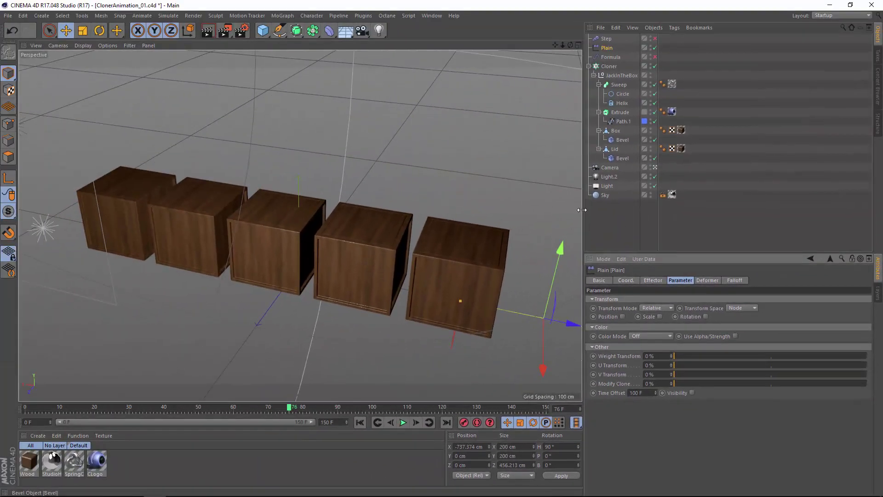
{"action": "left_click_drag", "start_coordinate": [542, 325], "coordinate": [574, 327]}
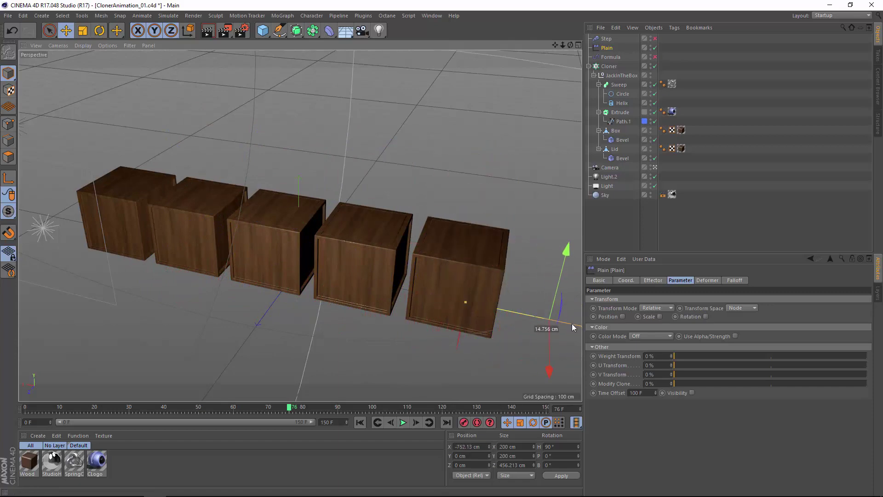
- Switch the Attribute Manager back to the Cloner's Fixed Loop transform settings
{"action": "left_click", "coordinate": [654, 280], "text": "shift"}
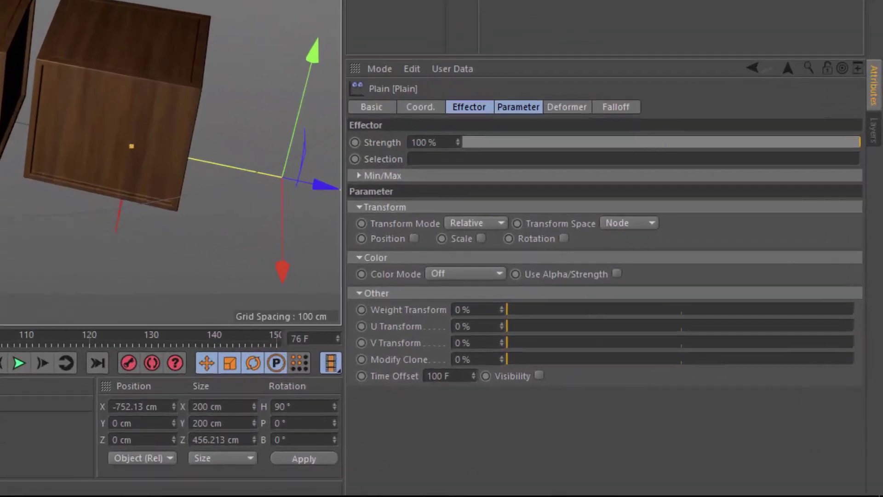
{"action": "left_click", "coordinate": [610, 66]}
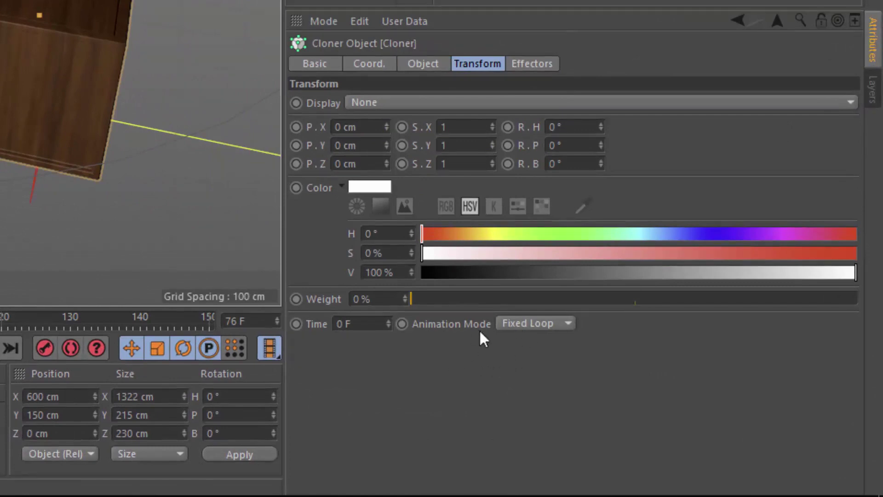